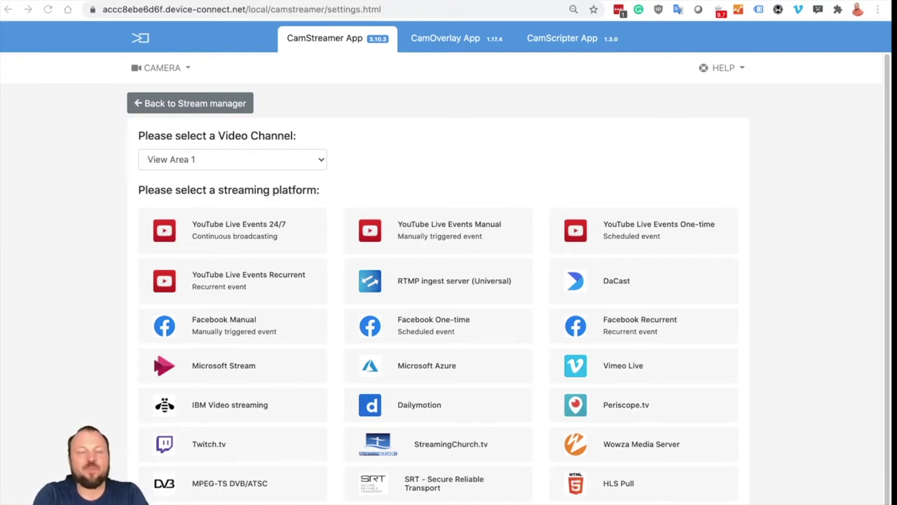
Close the CamStreamer tab to return to the AXIS camera's Apps page with live video
key("ctrl+w")
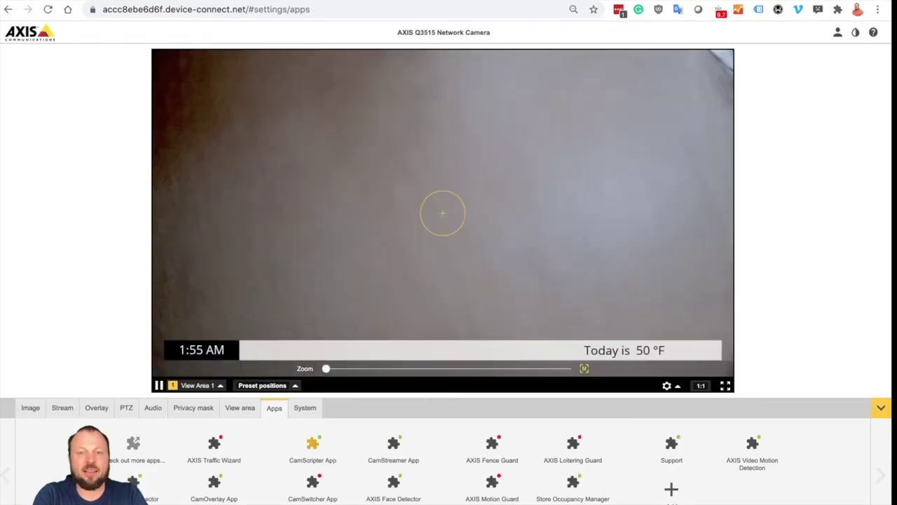
Open CamStreamer App from the camera's Apps list and choose DaCast as the streaming platform
left_click(394, 443)
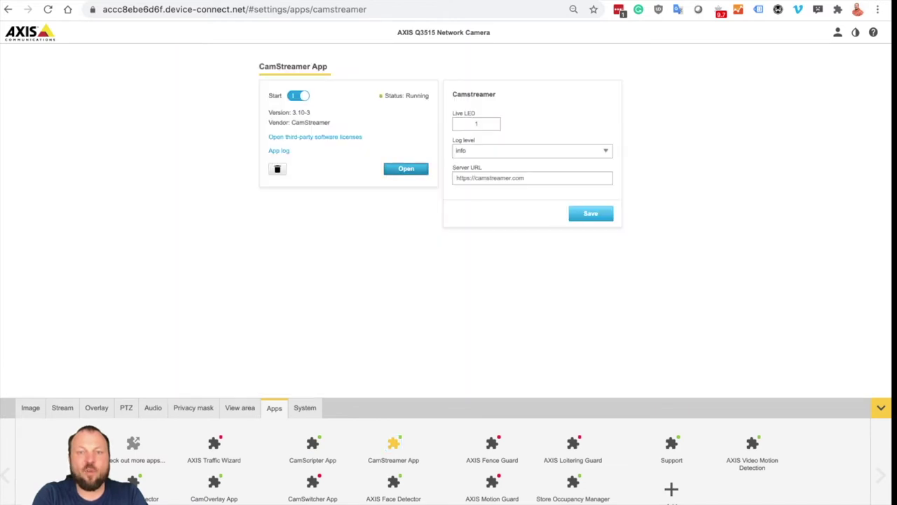
left_click(407, 169)
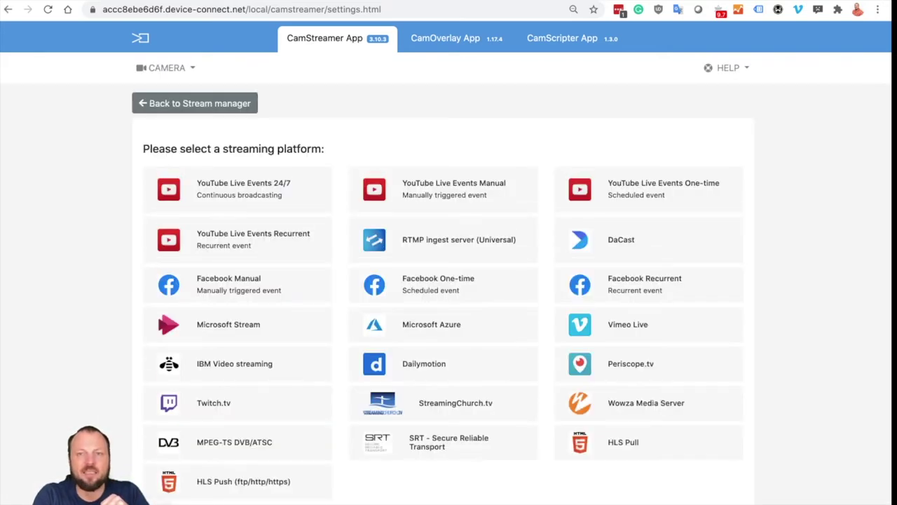
left_click(621, 239)
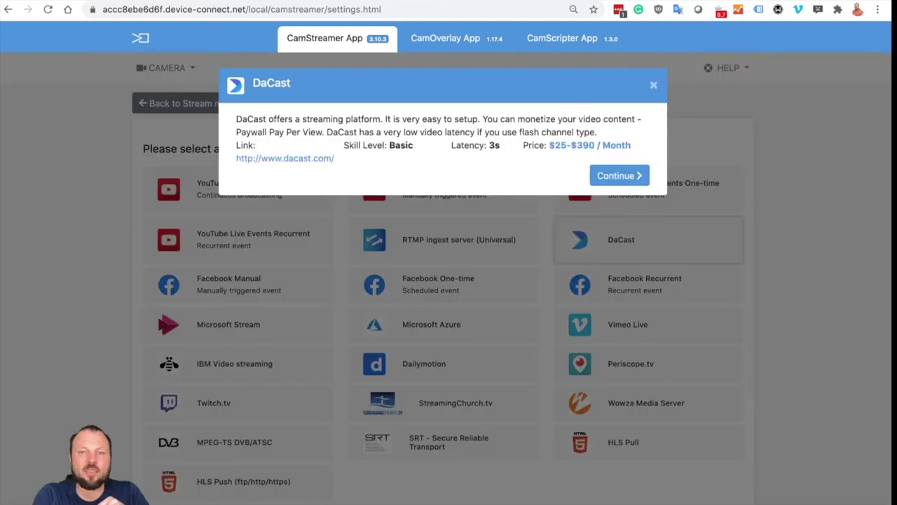
Create the DaCast stream and title it 'DaCast DEMO Live Stream with CamStreamer'
left_click(620, 176)
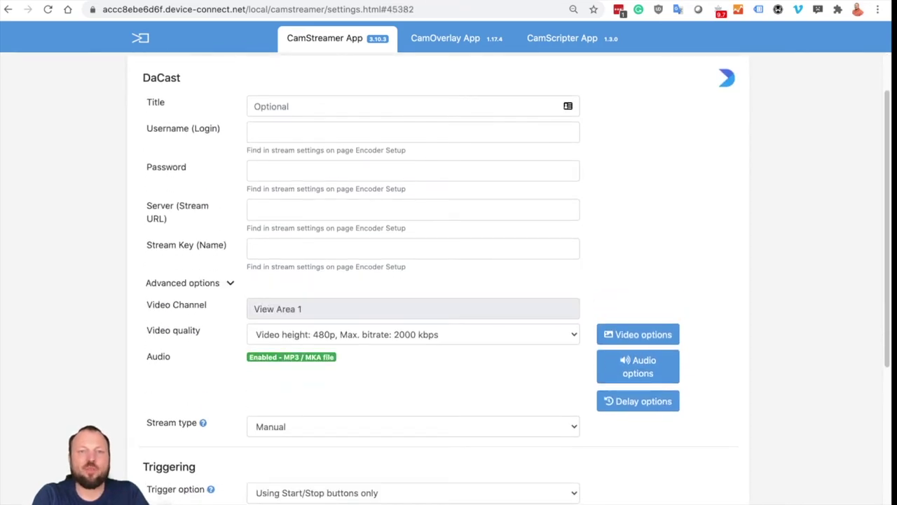
left_click(414, 106)
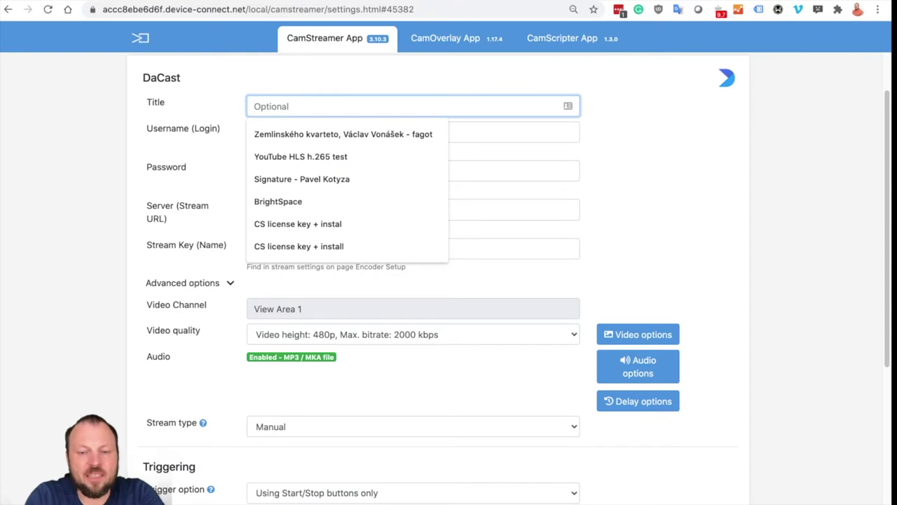
type("DaCast ")
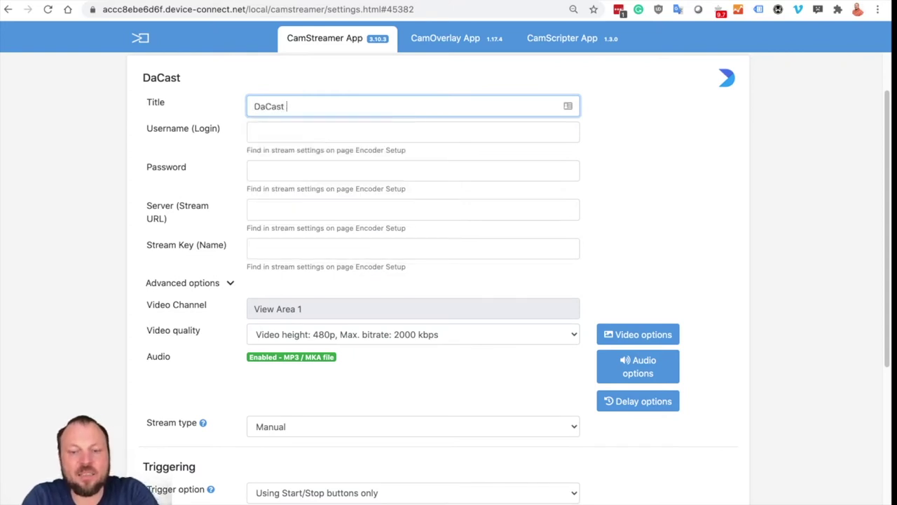
type("DEMO Live")
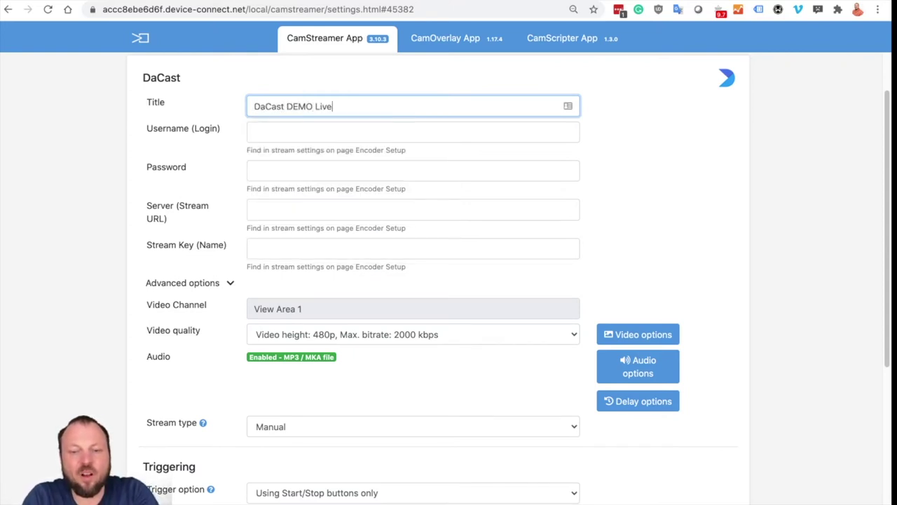
type(" Stream with CamStr")
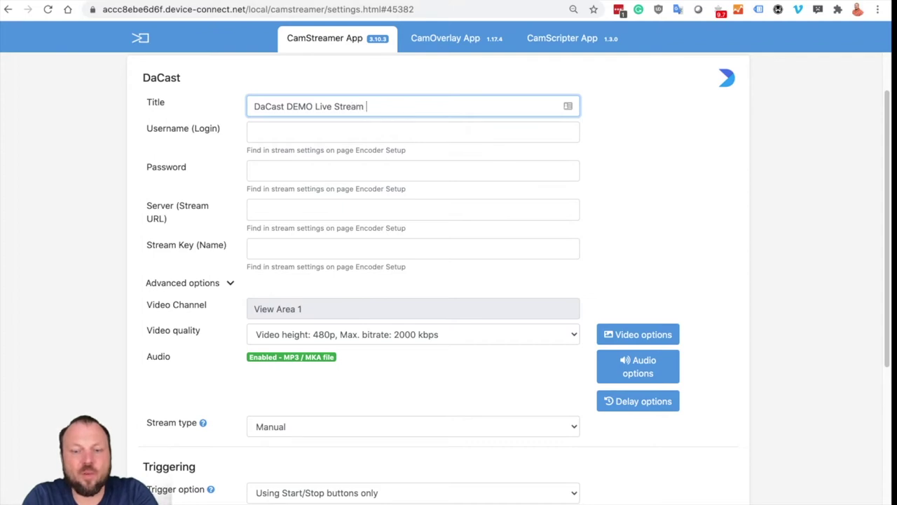
type("eamer")
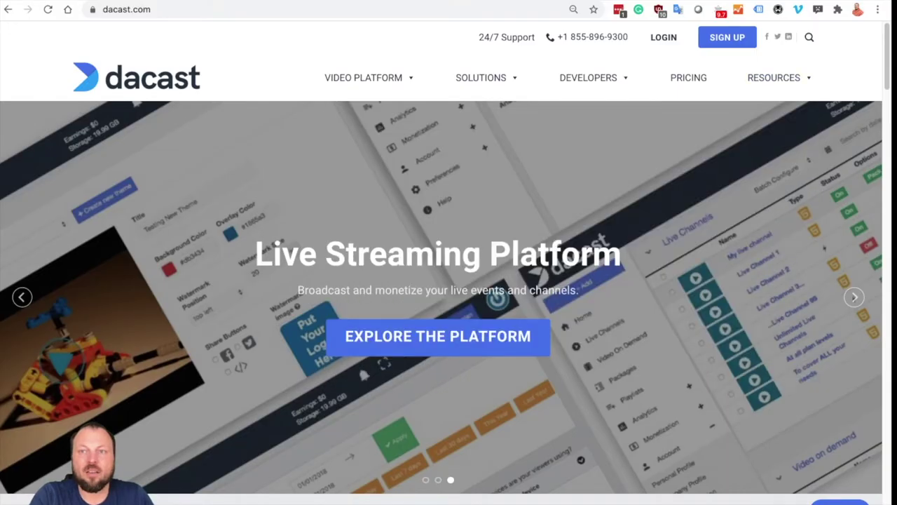
Log in to dacast.com with the saved credentials and go to Live Streams
left_click(664, 36)
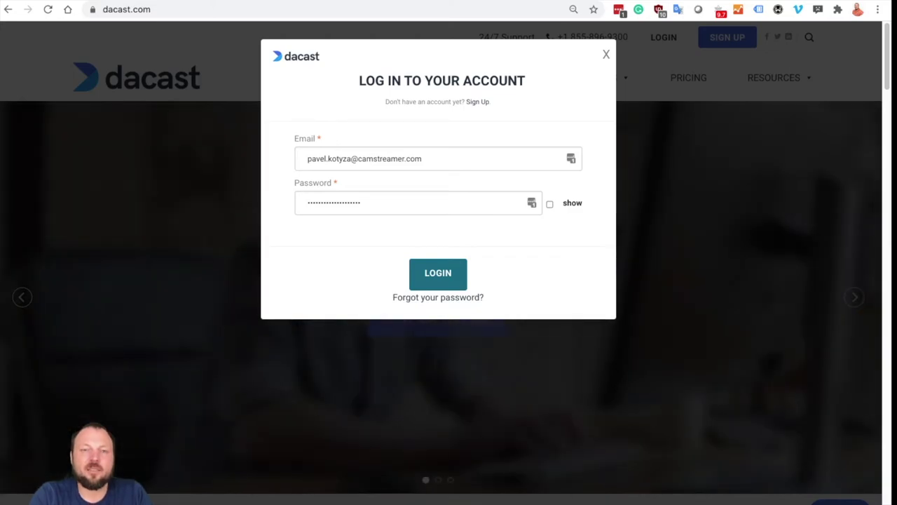
left_click(438, 273)
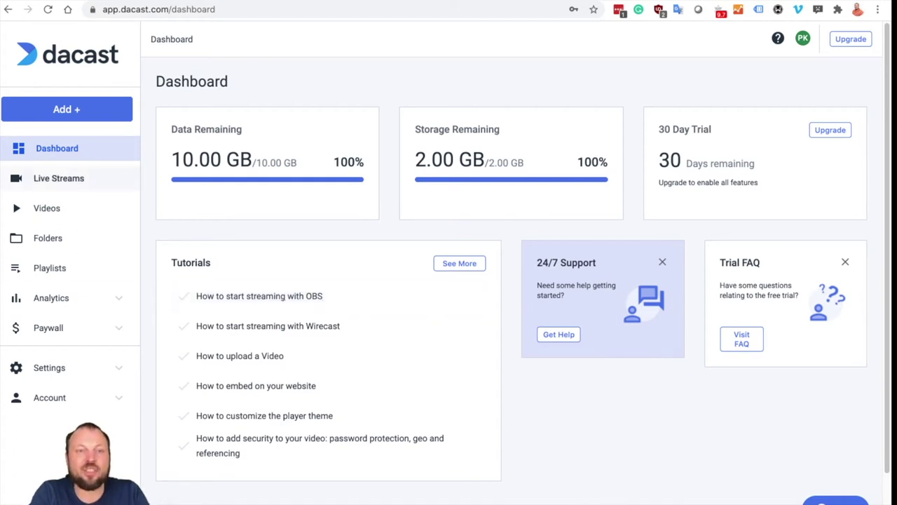
left_click(61, 178)
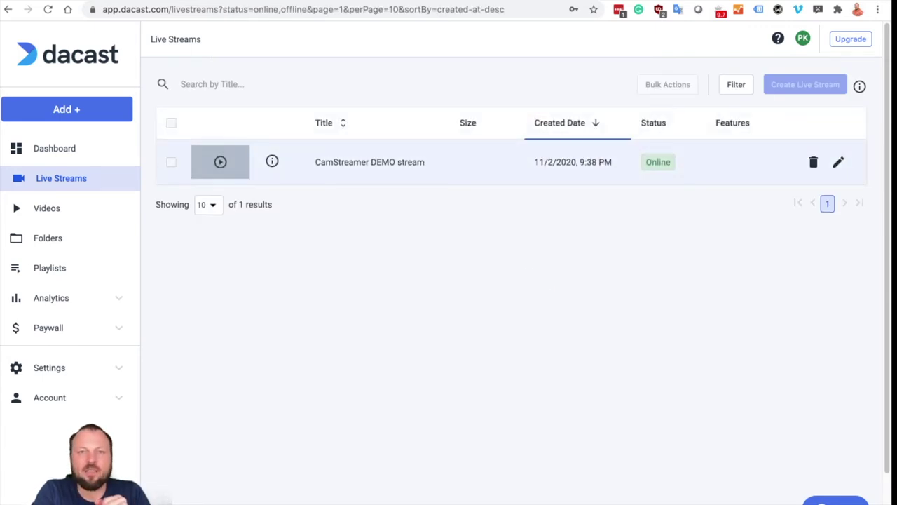
Show the Encoder Setup details for CamStreamer DEMO stream and select the server address
left_click(370, 162)
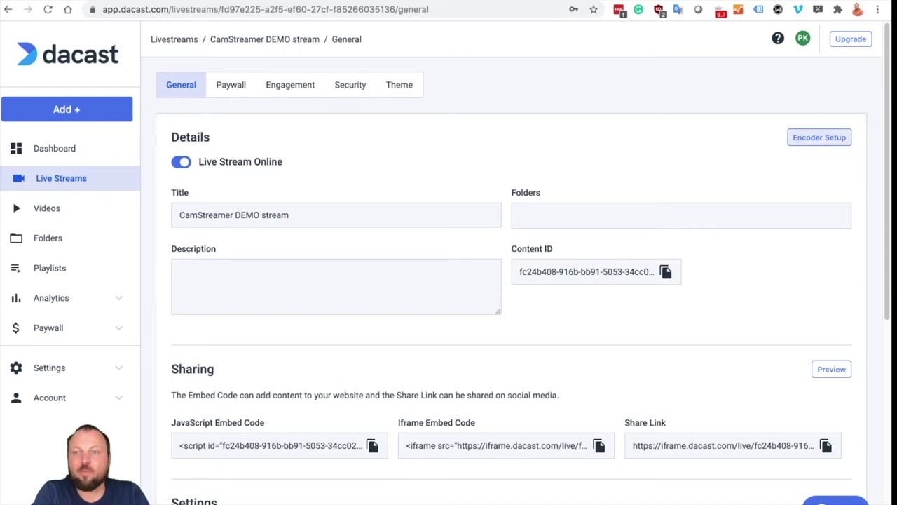
left_click(819, 138)
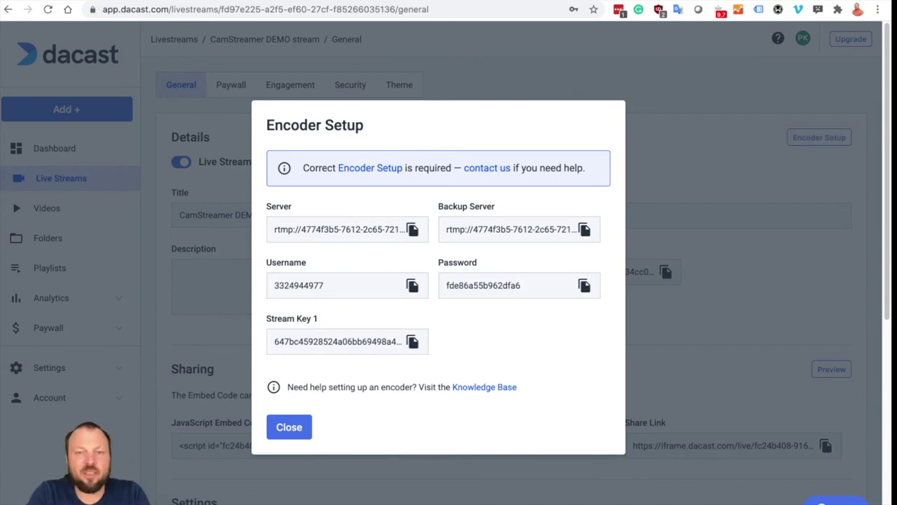
left_click(319, 229)
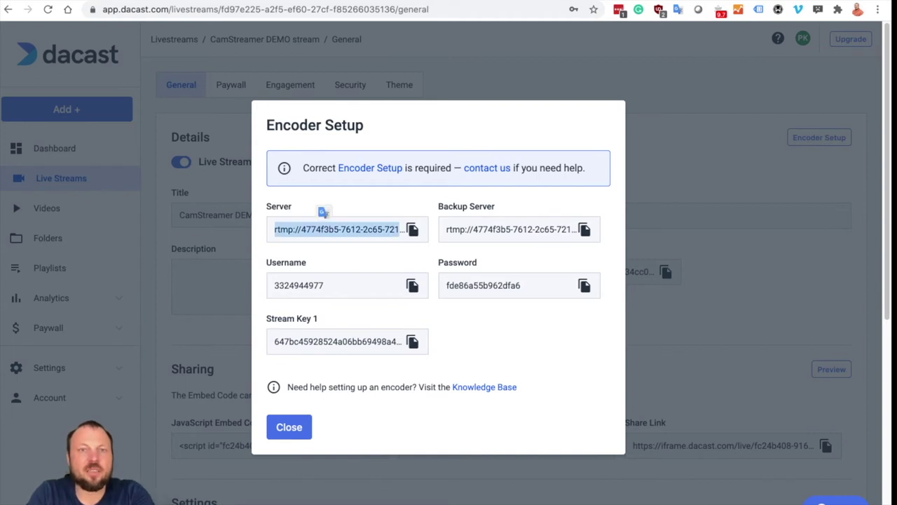
Paste DaCast's server address as the stream URL and its username into CamStreamer's Username field
key("ctrl+Tab")
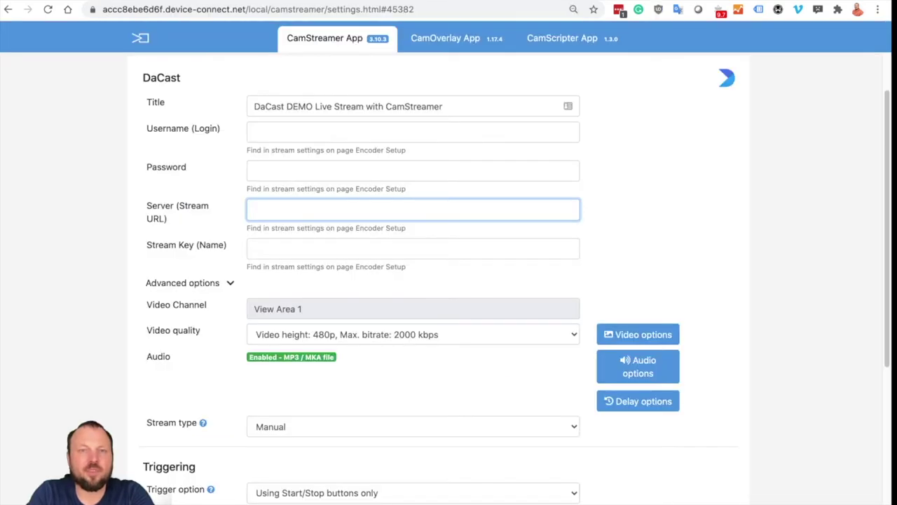
key("ctrl+v")
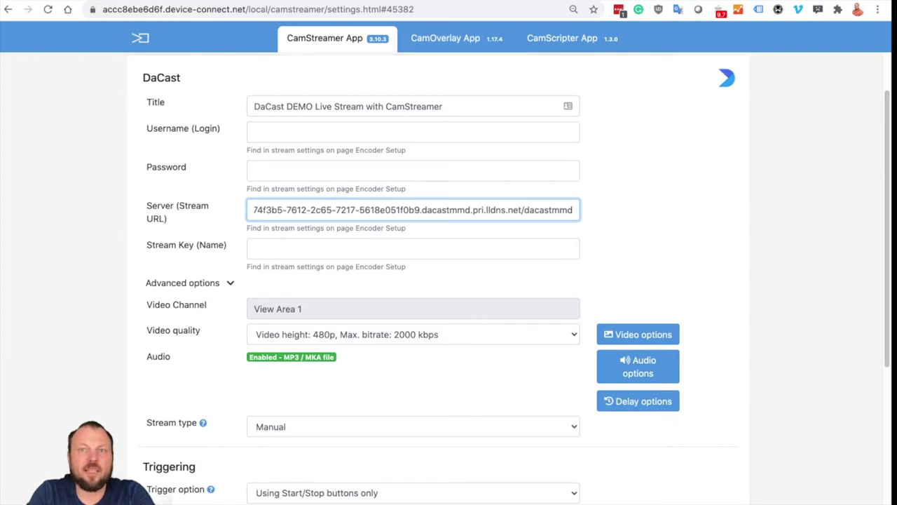
key("ctrl+shift+Tab")
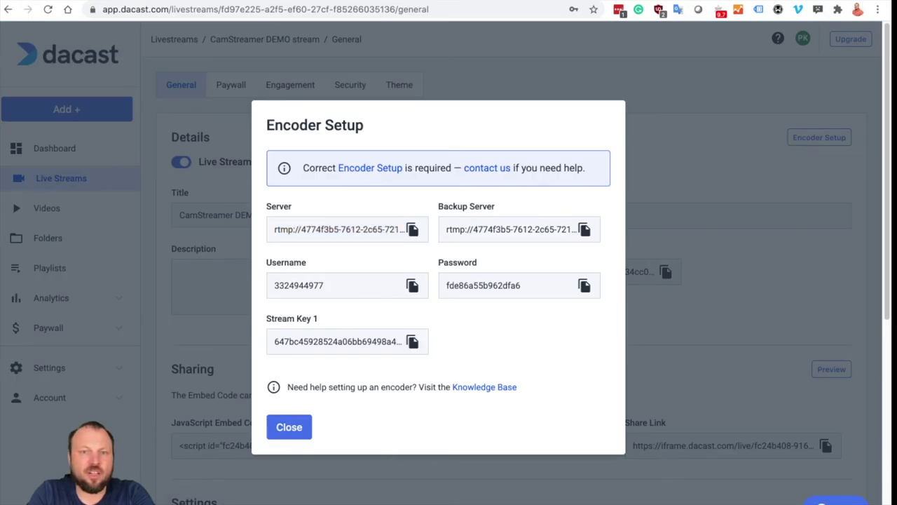
double_click(299, 285)
key("ctrl+c")
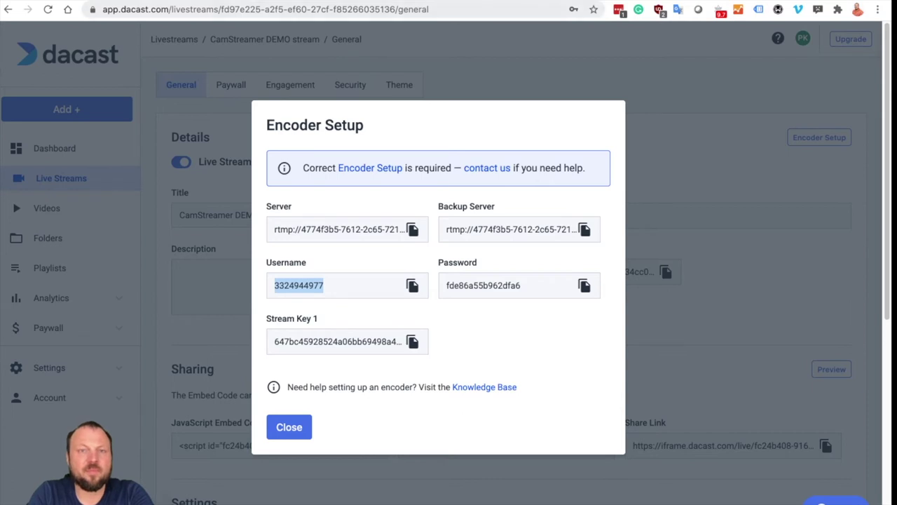
key("ctrl+Tab")
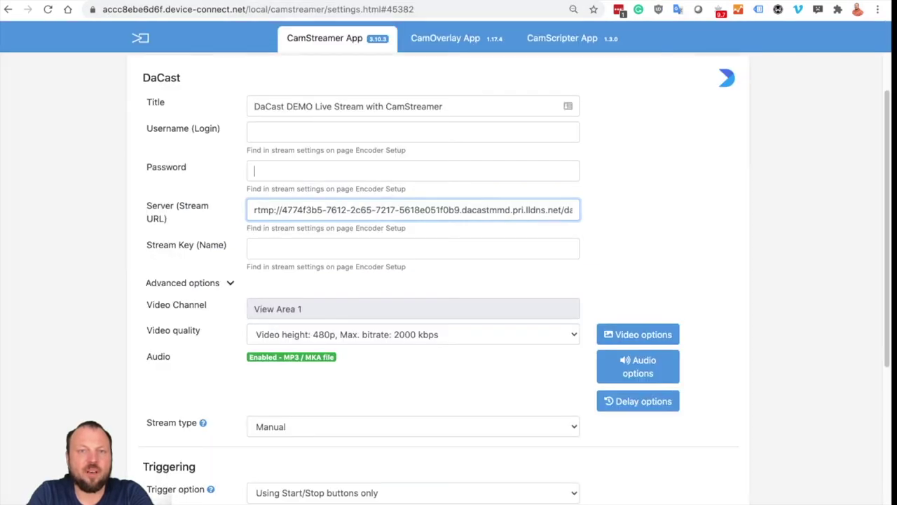
left_click(413, 171)
key("ctrl+v")
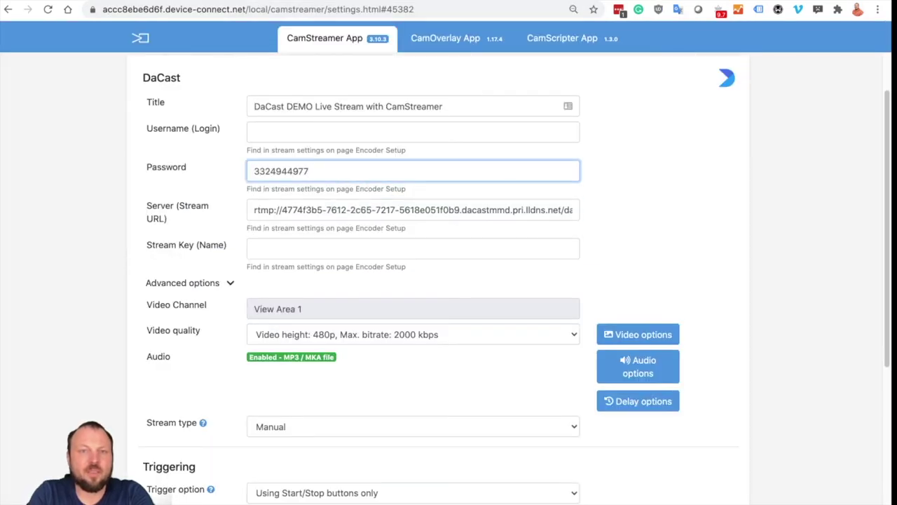
left_click(413, 132)
key("ctrl+v")
key("Tab")
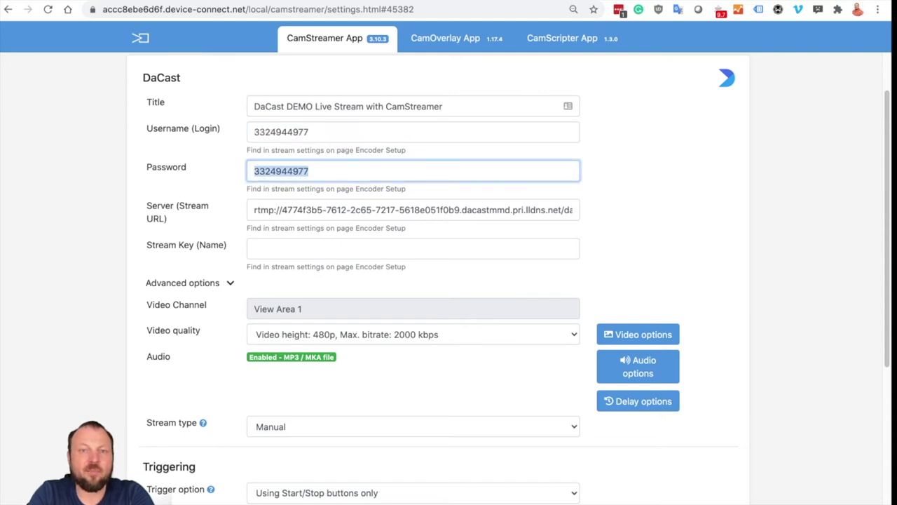
key("BackSpace")
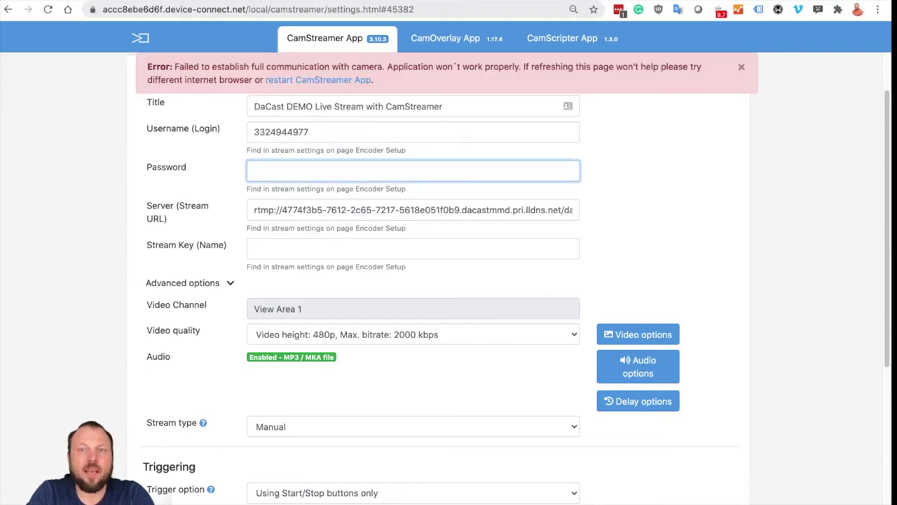
Copy the DaCast encoder password into CamStreamer's Password field
key("ctrl+Tab")
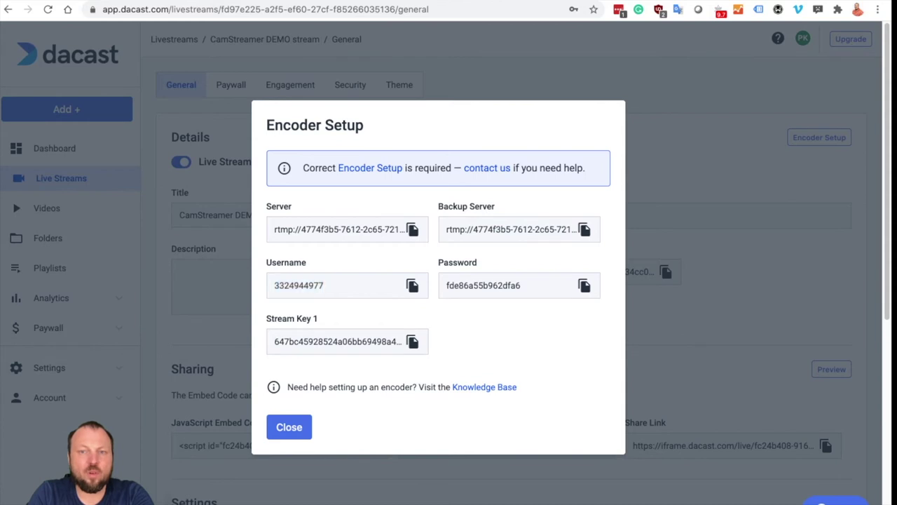
double_click(483, 285)
key("ctrl+c")
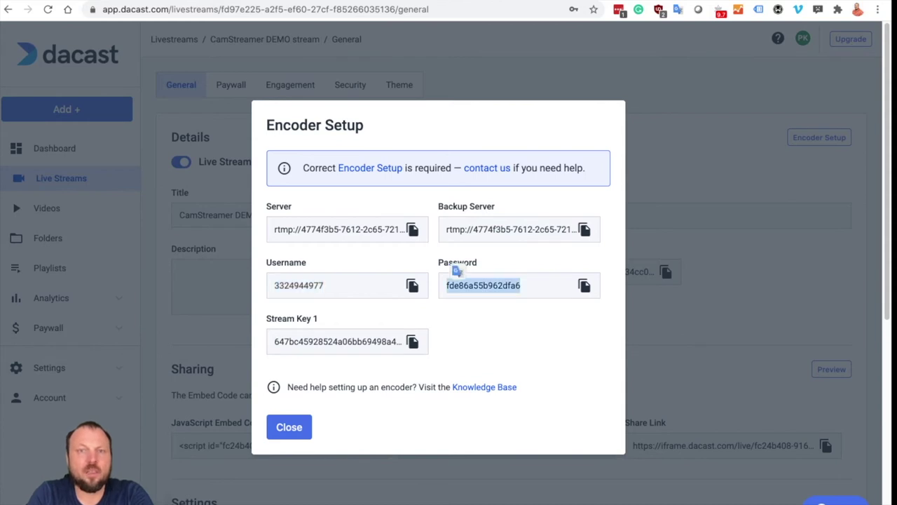
key("ctrl+shift+Tab")
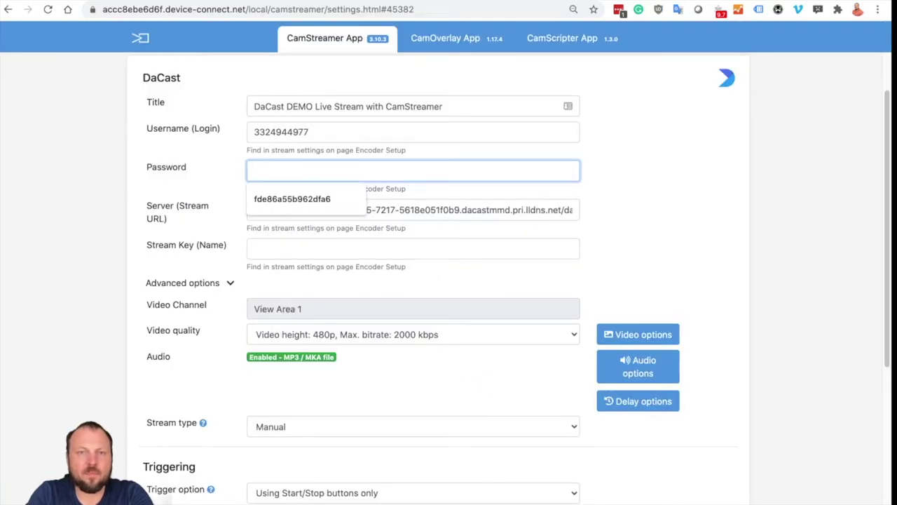
key("ctrl+v")
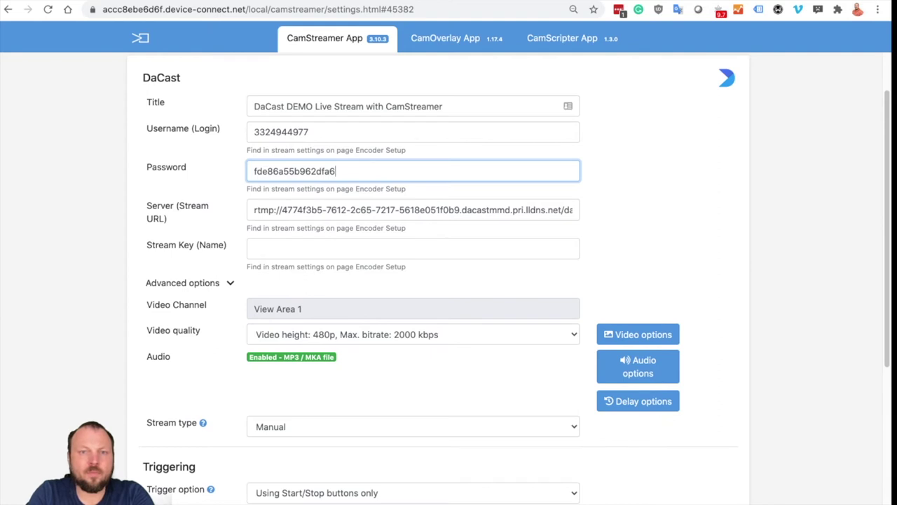
Copy Stream Key 1 from DaCast into CamStreamer's Stream Key field
left_click(413, 248)
key("Escape")
key("ctrl+Tab")
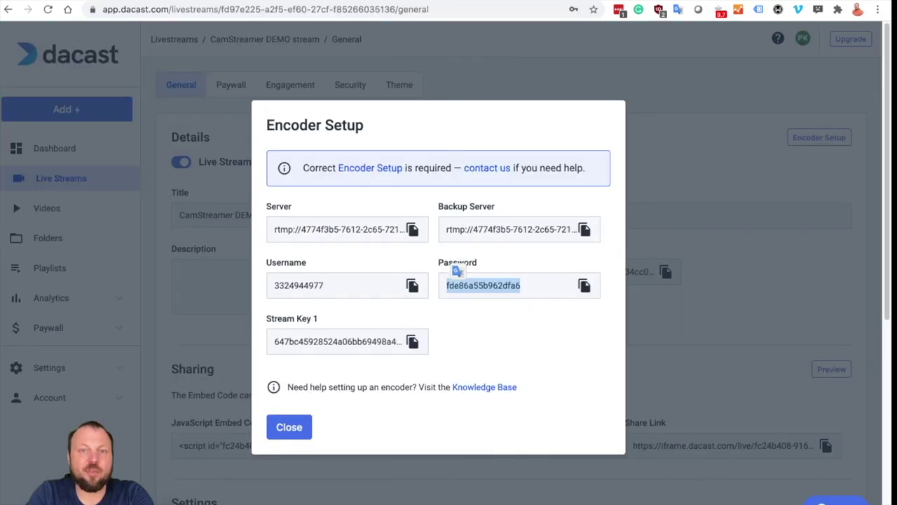
left_click(412, 341)
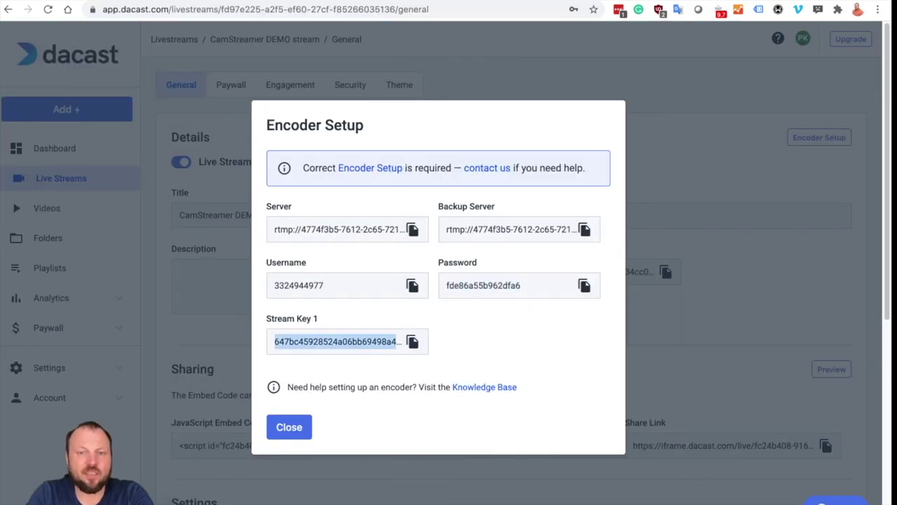
key("ctrl+Tab")
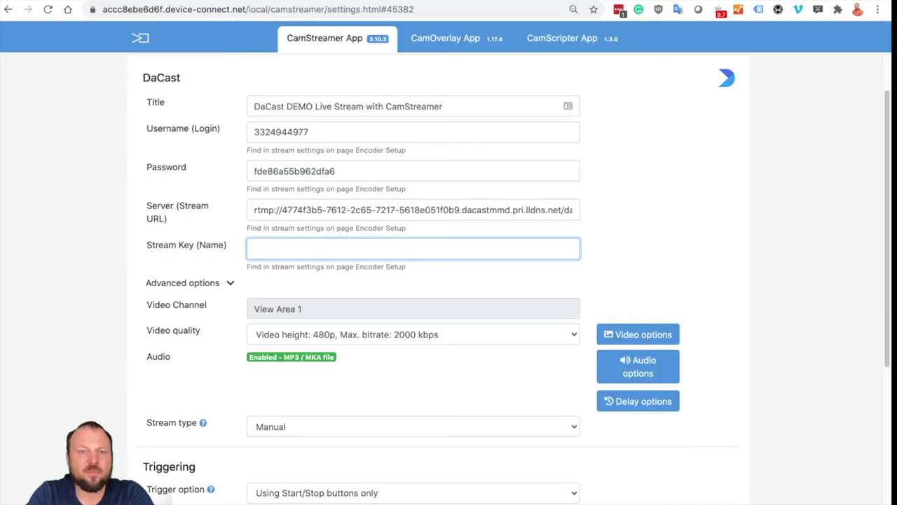
key("ctrl+v")
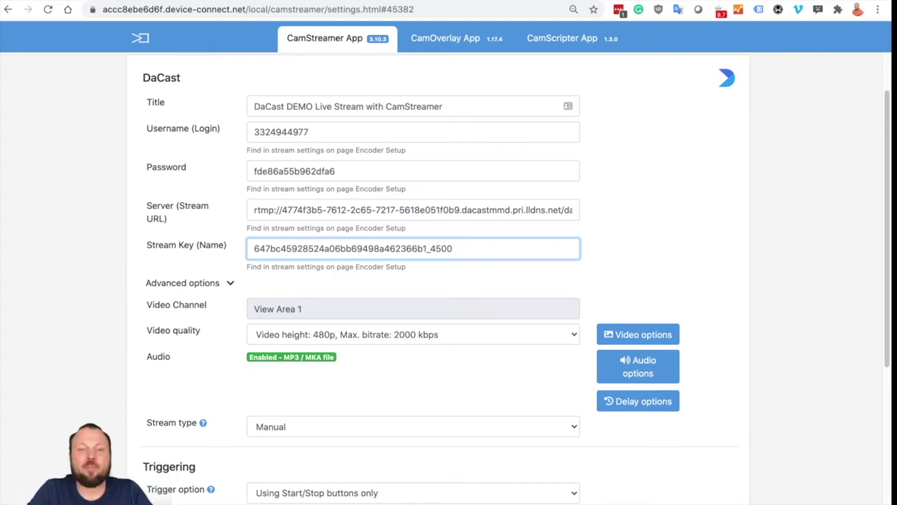
Set the stream's video quality to 1080p with 3750 kbps max bitrate
left_click(413, 334)
key("Down")
key("Down")
key("Down")
key("Down")
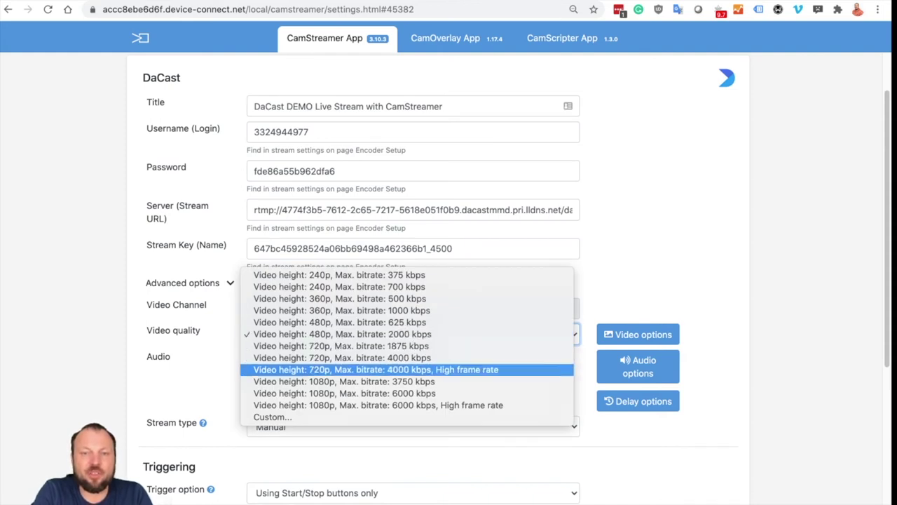
key("Return")
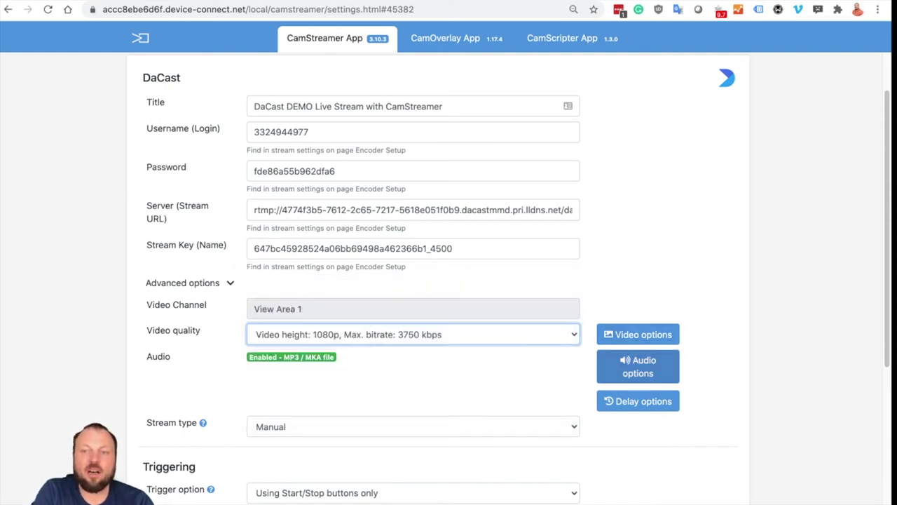
Change the audio source to Microphone/Line and save the audio settings
left_click(638, 366)
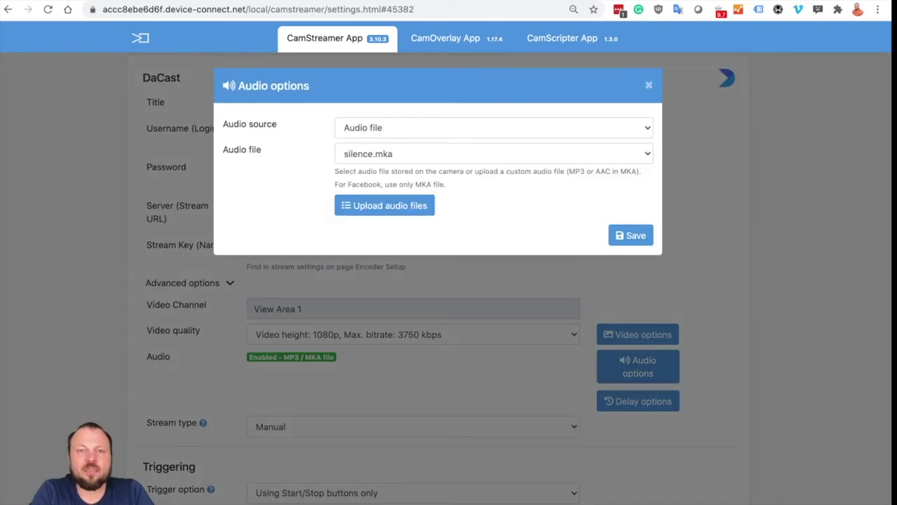
key("space")
key("Up")
key("Return")
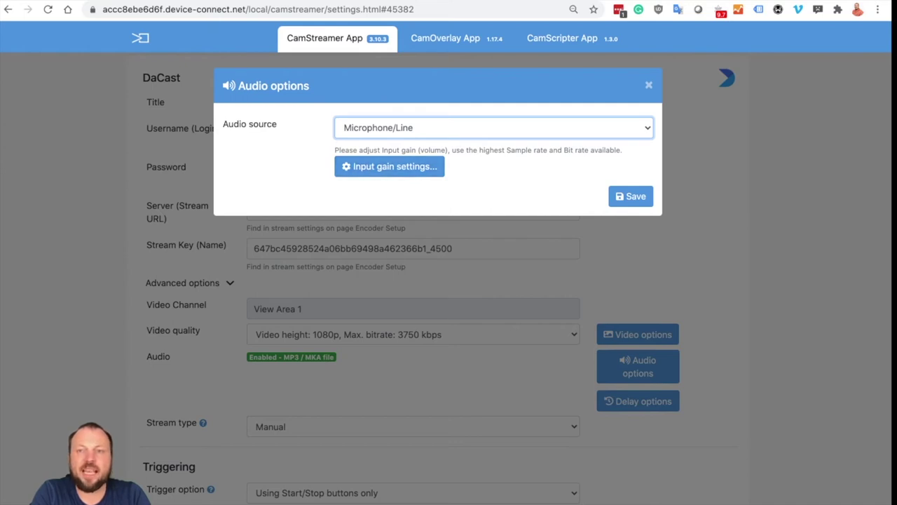
left_click(631, 197)
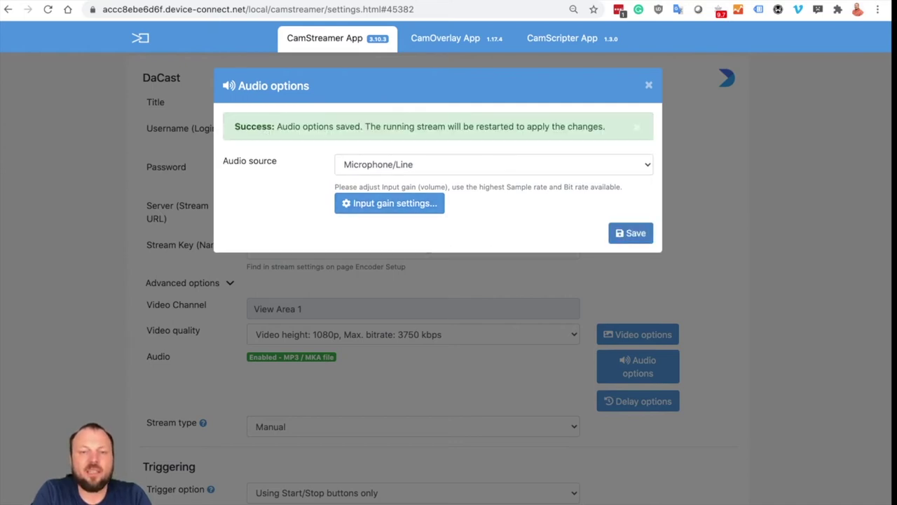
left_click(648, 85)
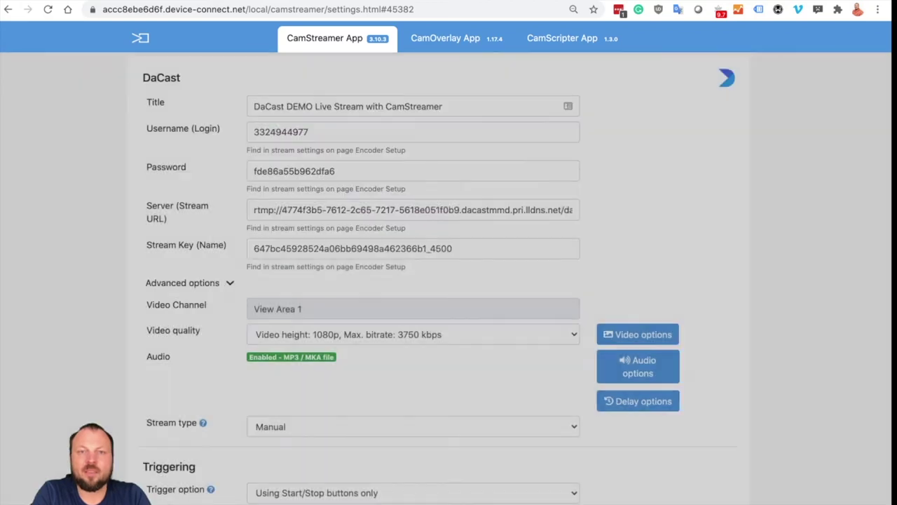
Save the DaCast stream configuration and start streaming the camera to DaCast
scroll(449, 280, "down", 3)
scroll(449, 280, "down", 2)
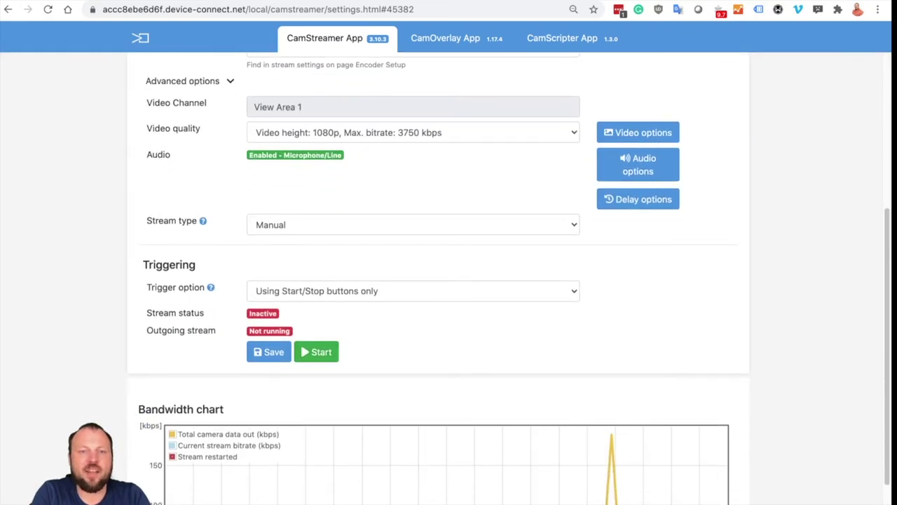
left_click(269, 352)
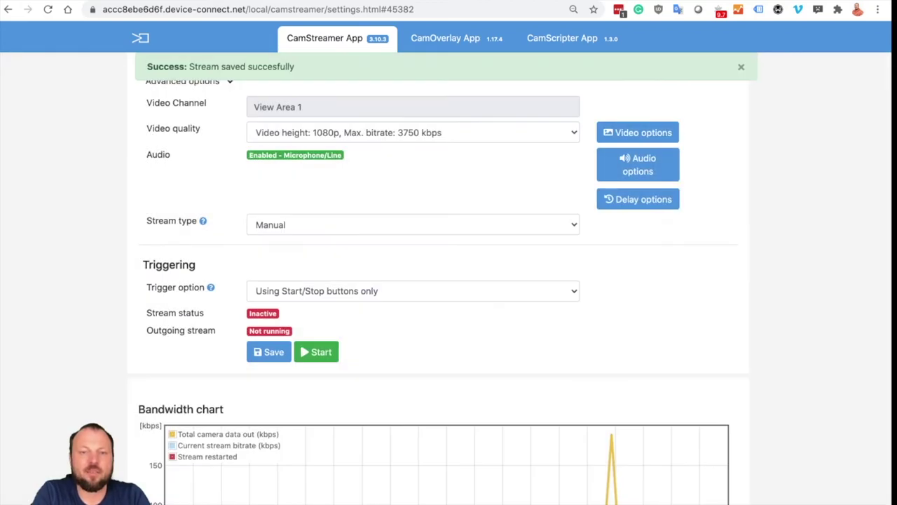
scroll(449, 281, "up", 4)
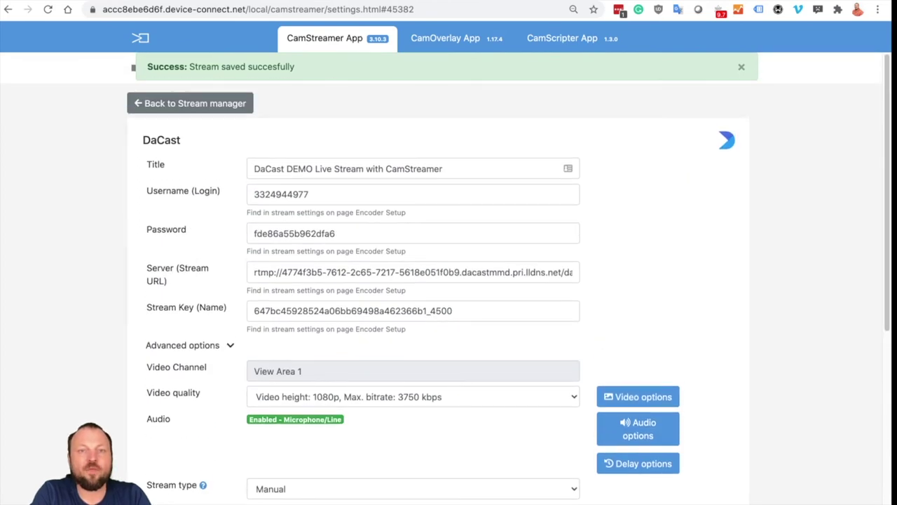
scroll(448, 281, "down", 3)
scroll(448, 281, "down", 1)
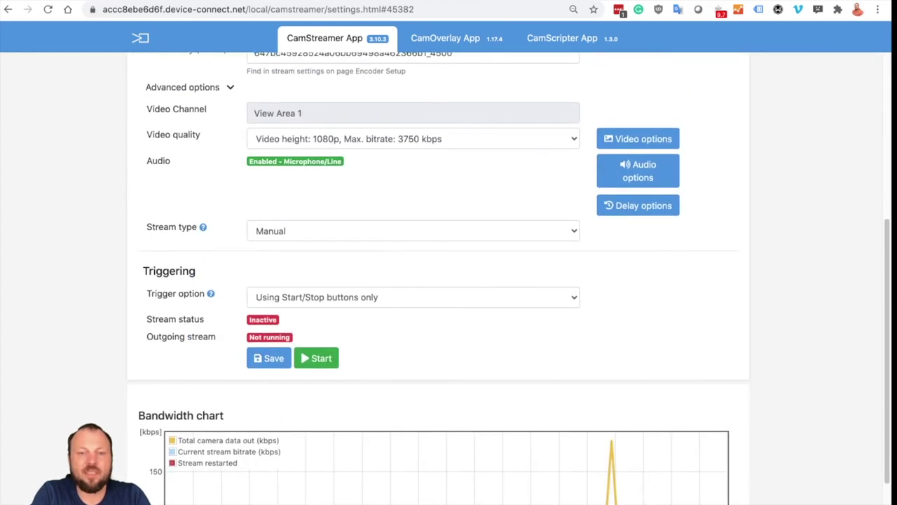
left_click(317, 357)
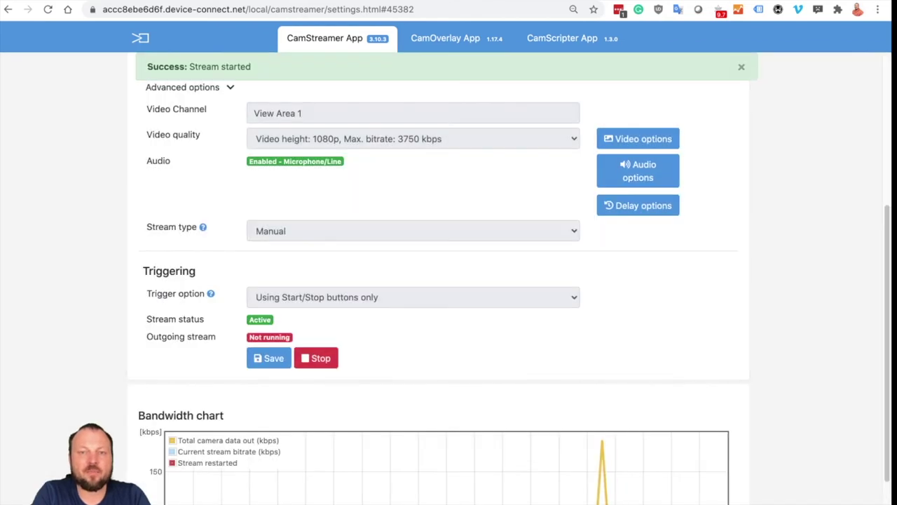
scroll(448, 281, "down", 3)
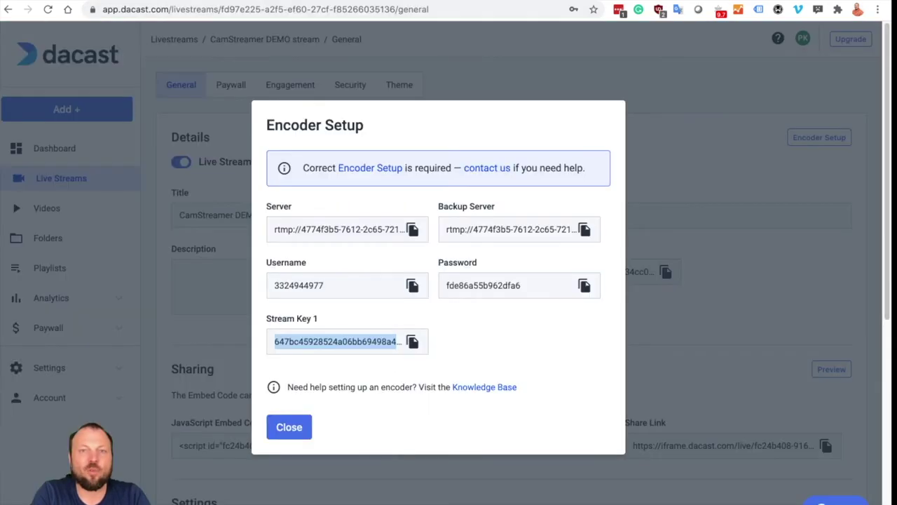
Confirm CamStreamer DEMO stream is Online, copy its Share Link, and open a new tab
left_click(289, 427)
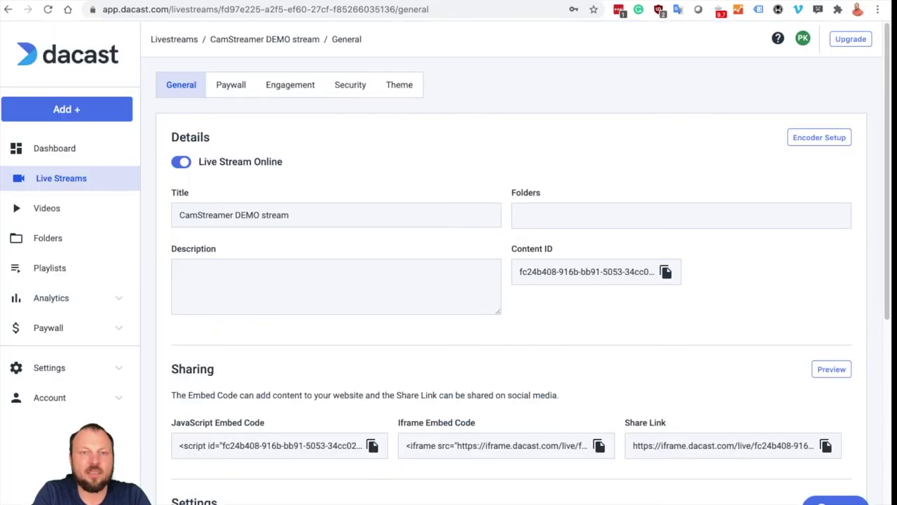
left_click(61, 178)
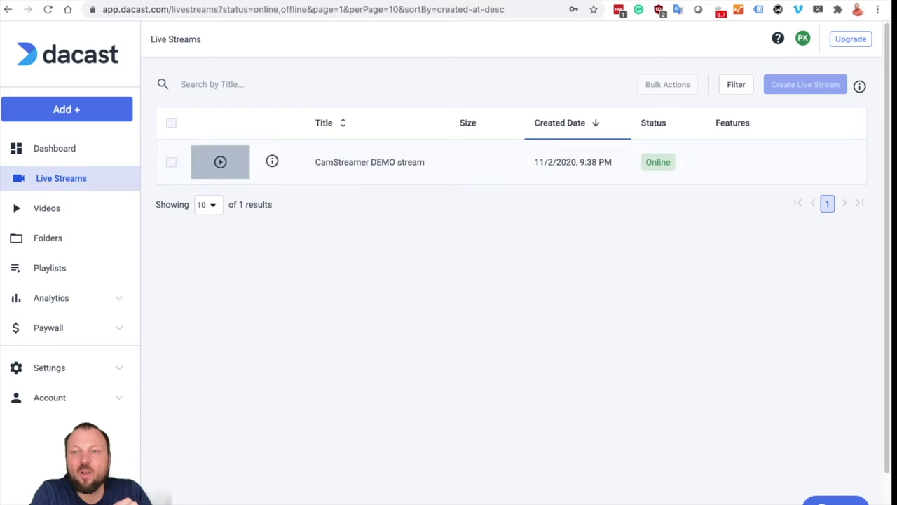
left_click(839, 162)
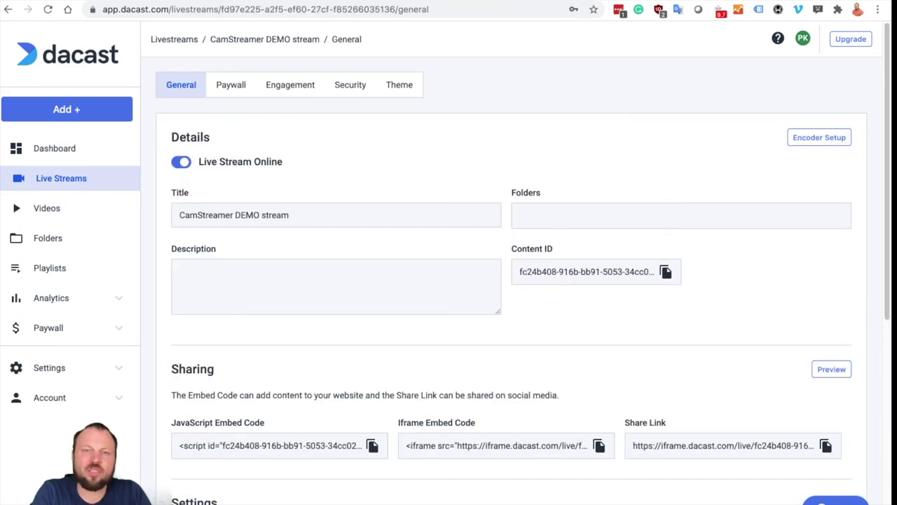
triple_click(701, 446)
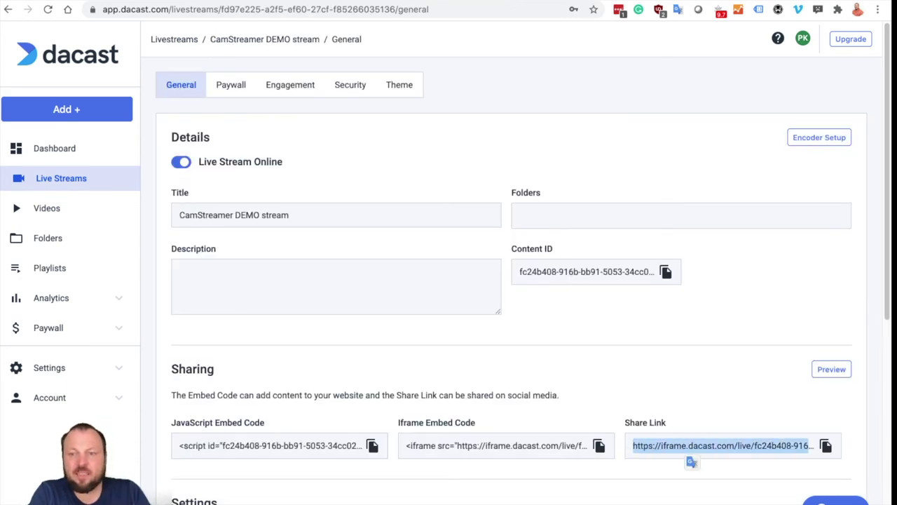
key("ctrl+t")
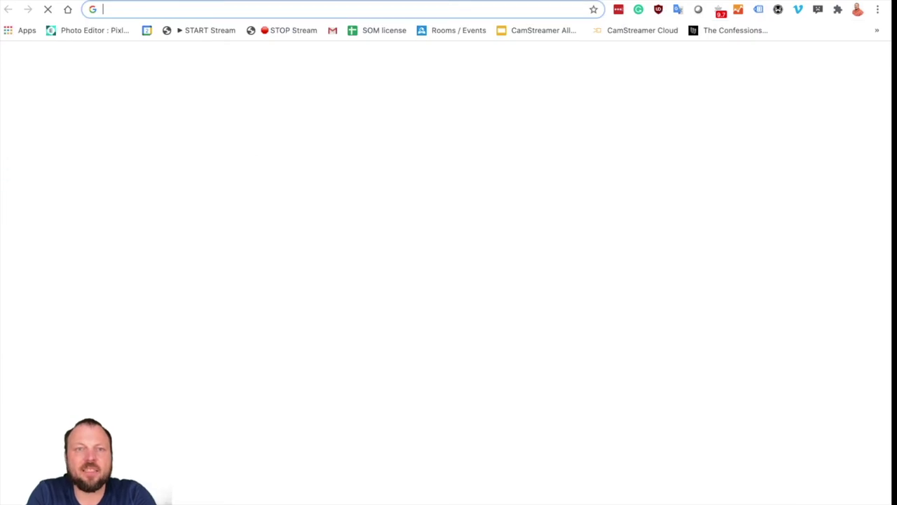
Load the copied Share Link to watch the live camera feed, then close that tab
key("ctrl+v")
key("Return")
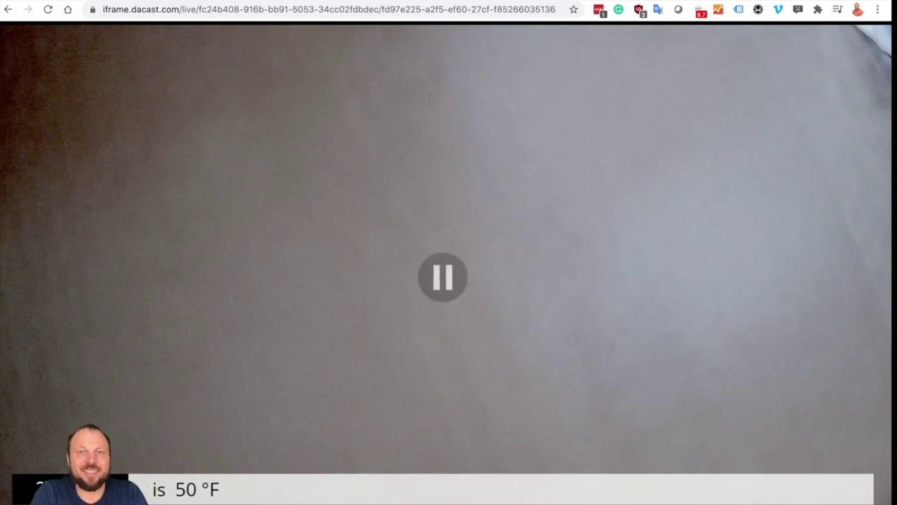
key("ctrl+w")
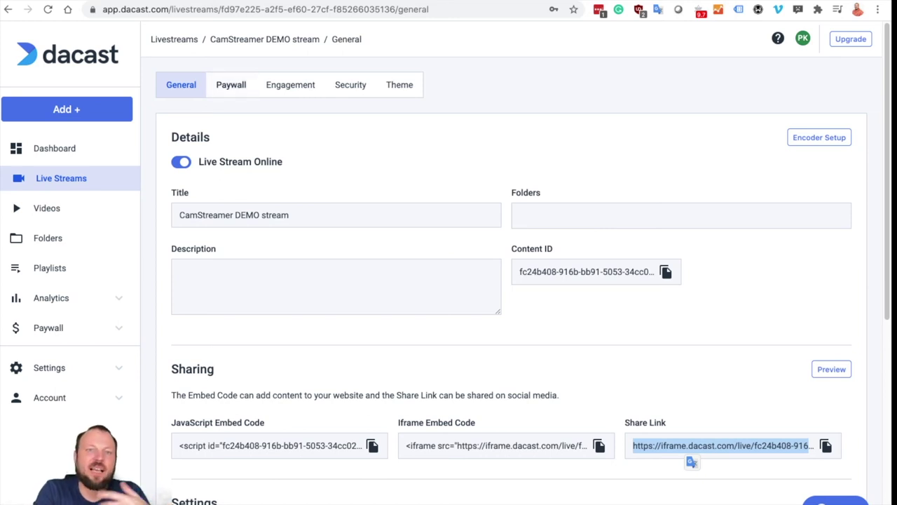
scroll(512, 280, "down", 5)
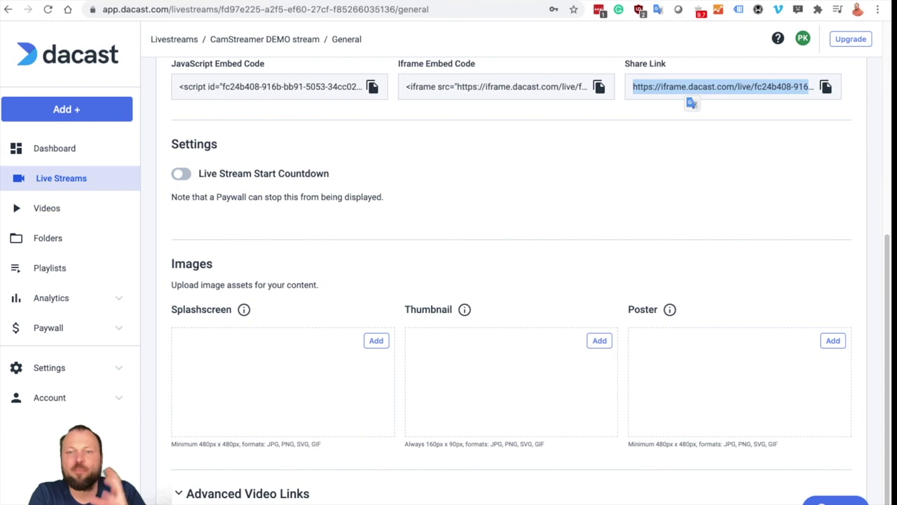
scroll(512, 280, "up", 5)
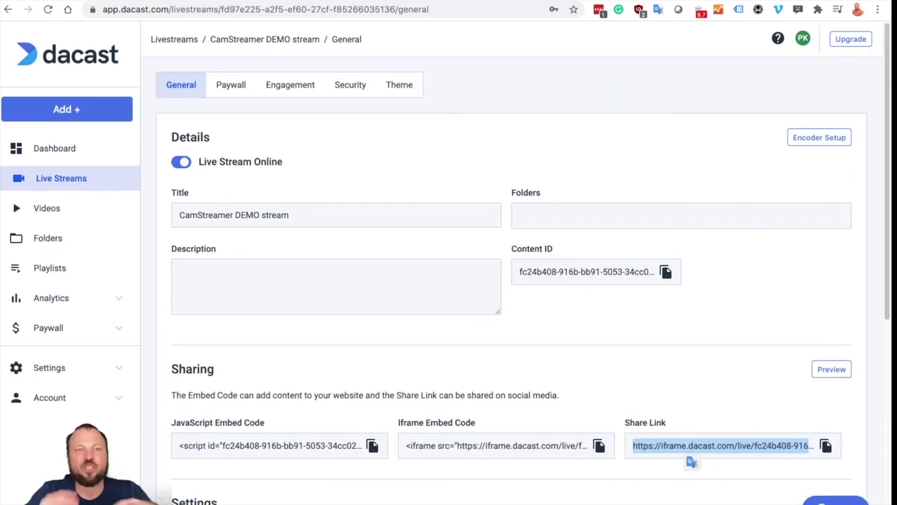